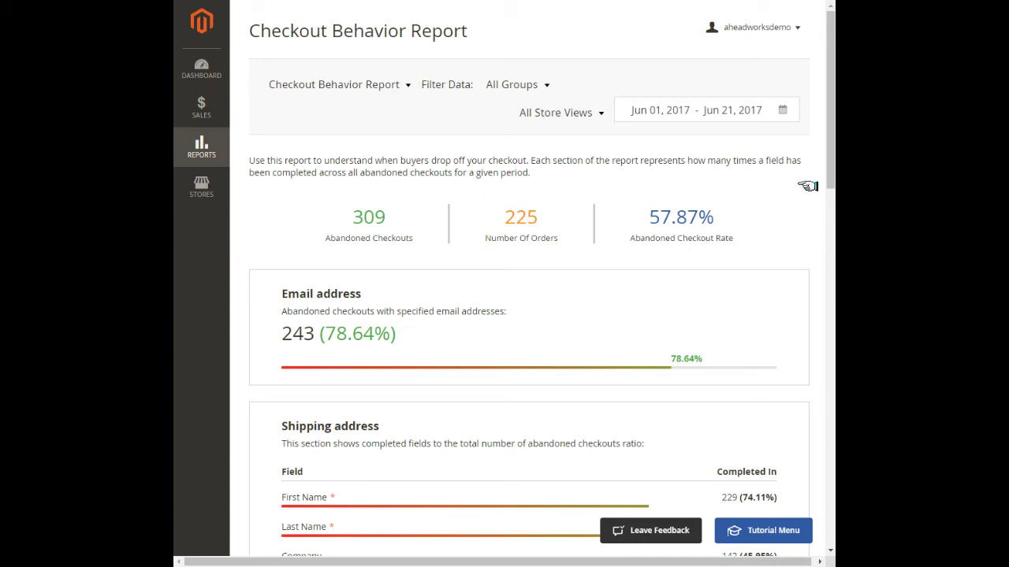
Scroll down the Checkout Behavior Report to the Shipping address section
left_click_drag(829, 164, 830, 269)
left_click_drag(828, 172, 804, 250)
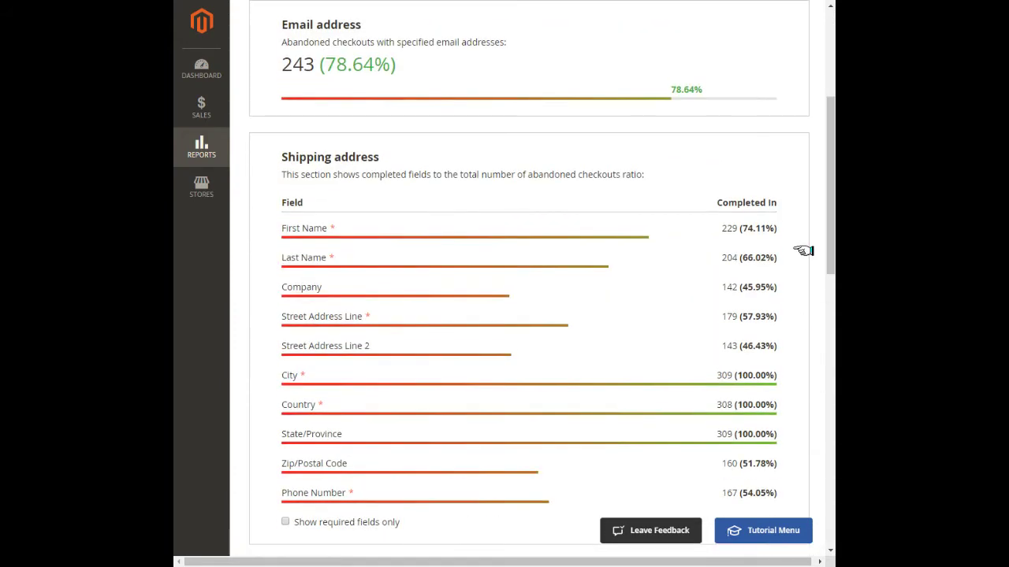
Tick 'Show required fields only' for both the Shipping and Billing address sections
left_click(284, 523)
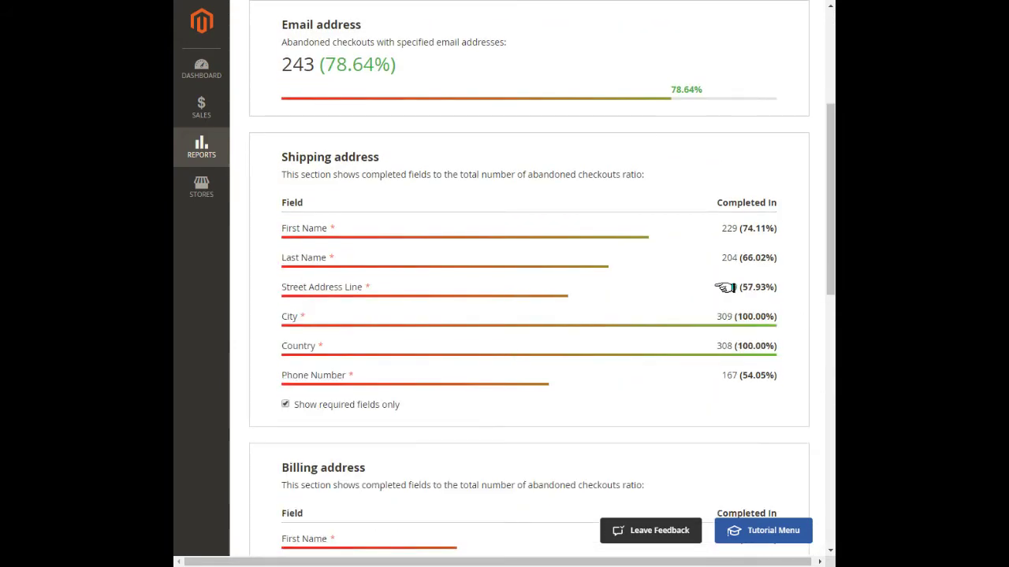
left_click_drag(825, 265, 824, 383)
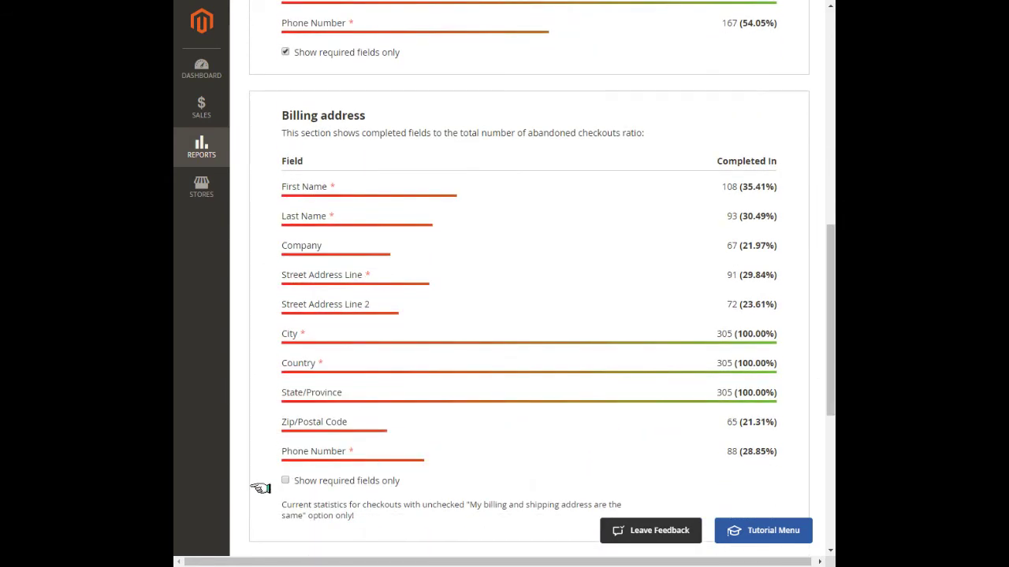
left_click(284, 481)
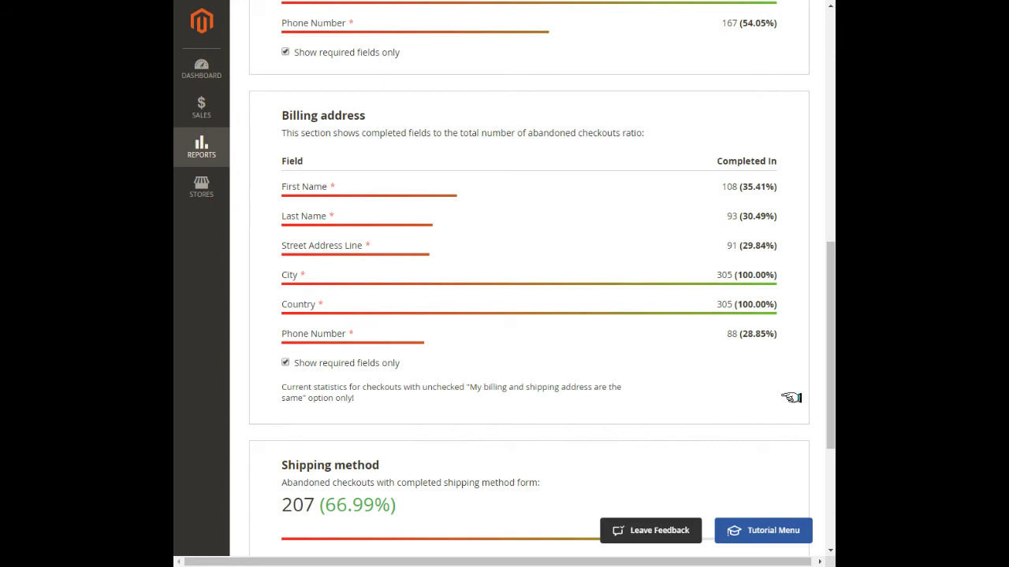
left_click_drag(825, 378, 830, 145)
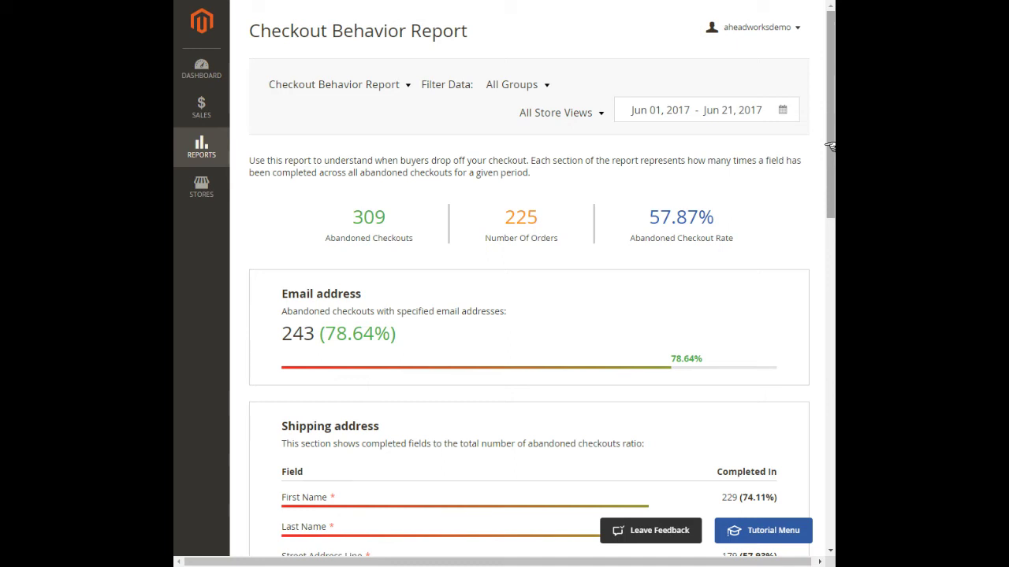
Scroll down to review the report's remaining sections
mouse_move(830, 146)
left_mouse_down()
mouse_move(818, 428)
mouse_move(812, 406)
left_mouse_up()
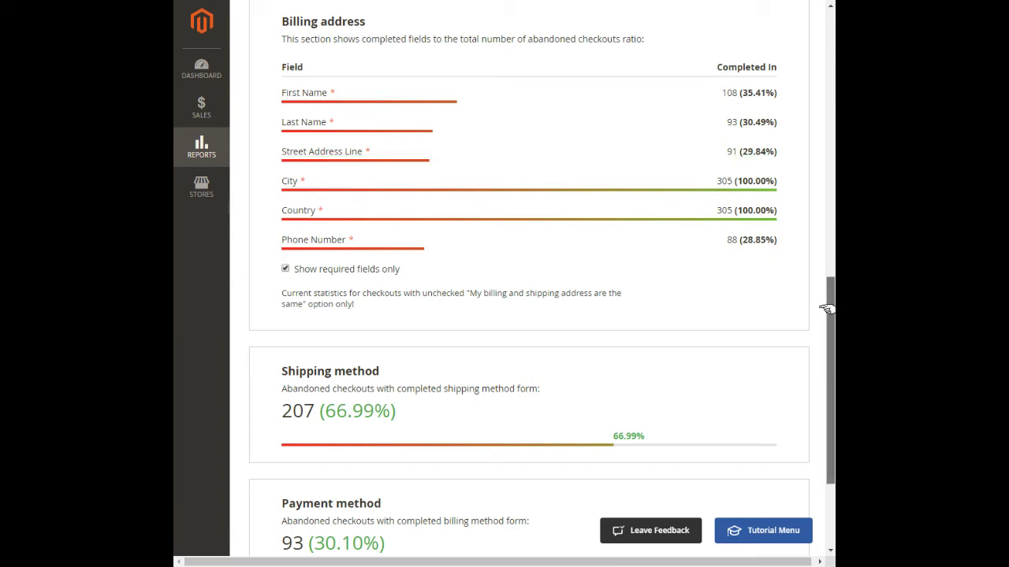
left_click_drag(827, 309, 830, 379)
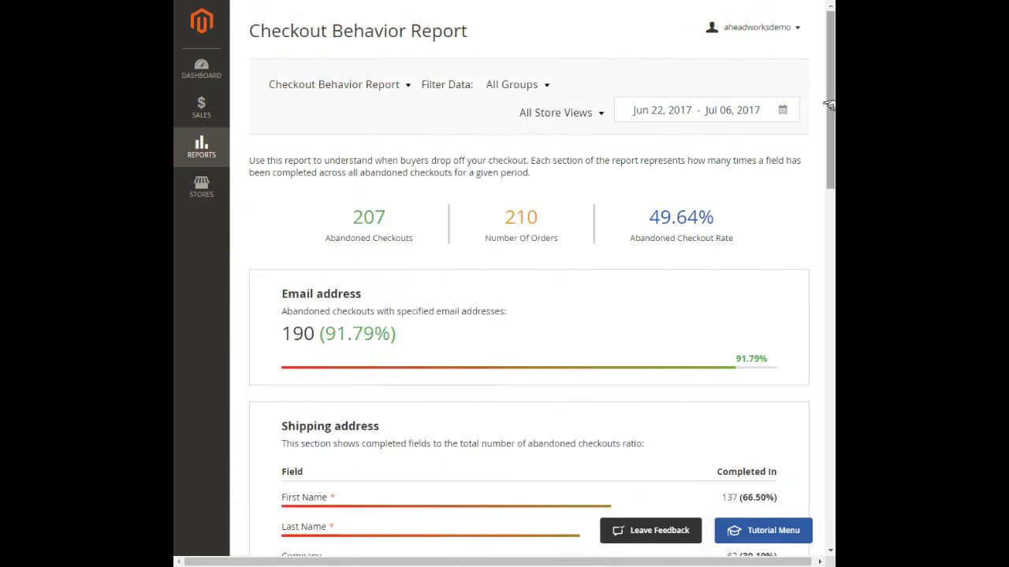
Scroll further down through the Checkout Behavior Report
scroll(825, 369, "down", 5)
scroll(826, 369, "down", 10)
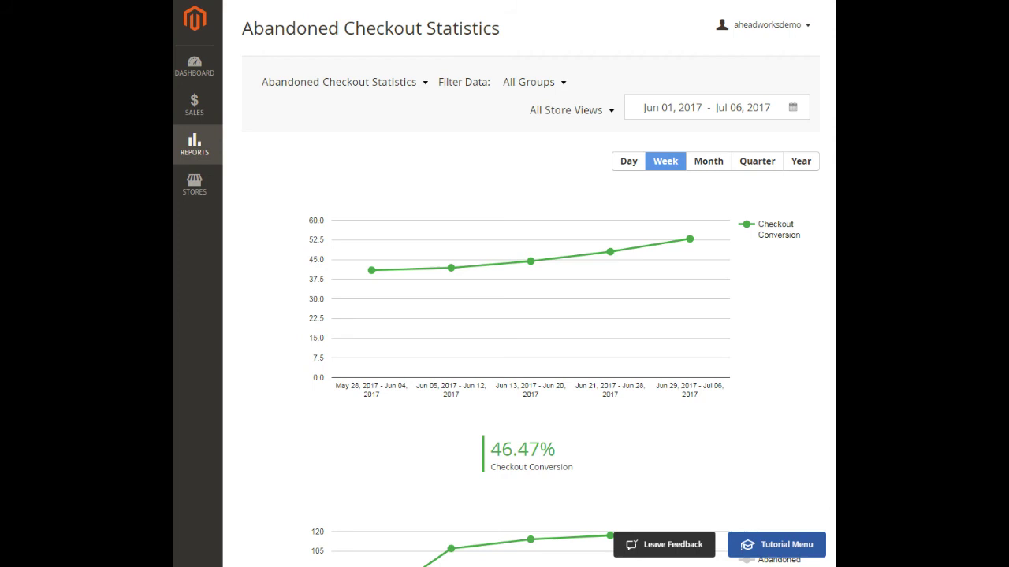
scroll(831, 226, "down", 10)
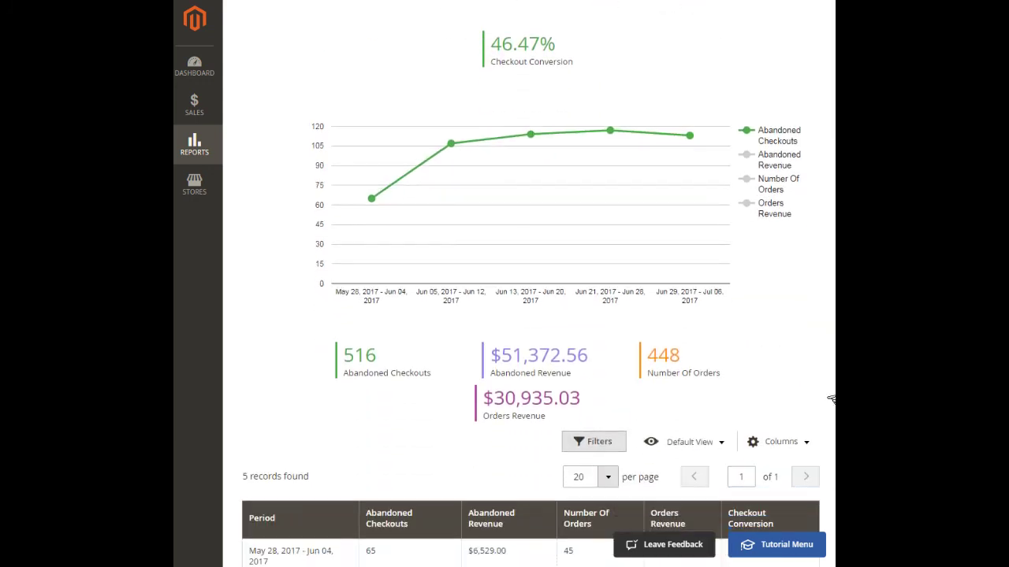
scroll(832, 428, "down", 1)
scroll(528, 283, "up", 15)
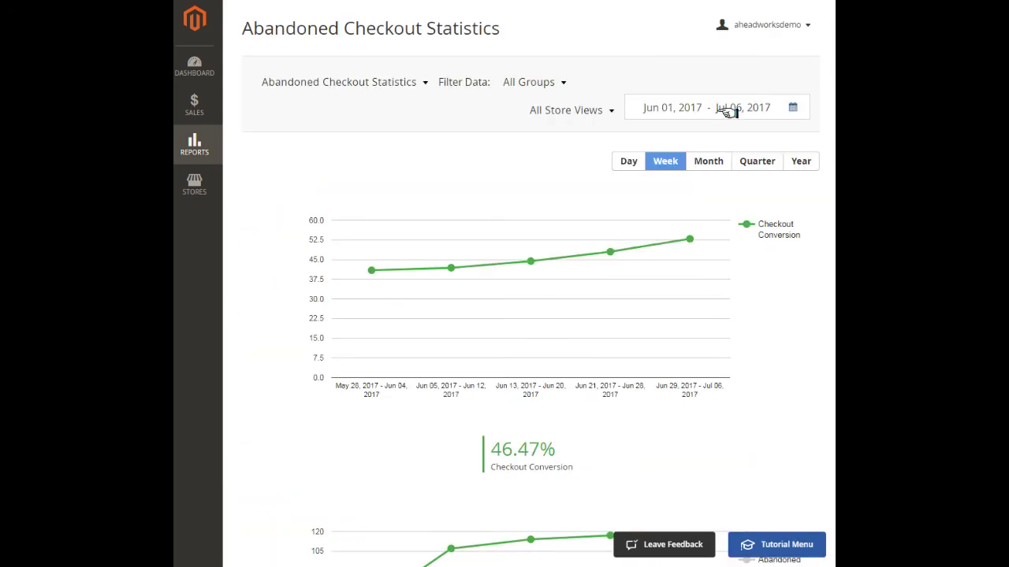
left_click(727, 108)
left_click(752, 144)
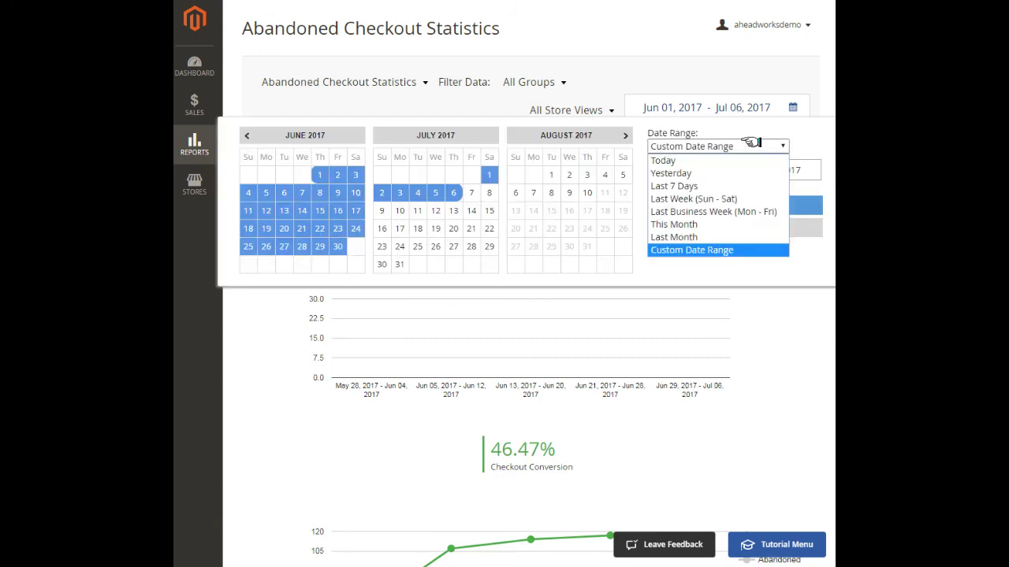
left_click(753, 145)
left_click(755, 106)
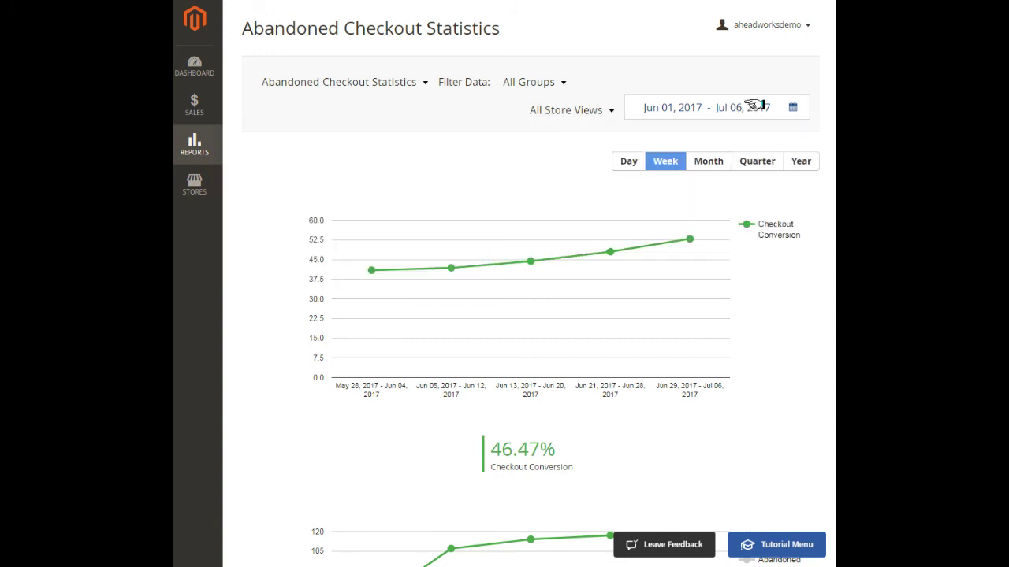
left_click(524, 79)
left_click(524, 79)
scroll(833, 235, "down", 2)
scroll(764, 237, "down", 3)
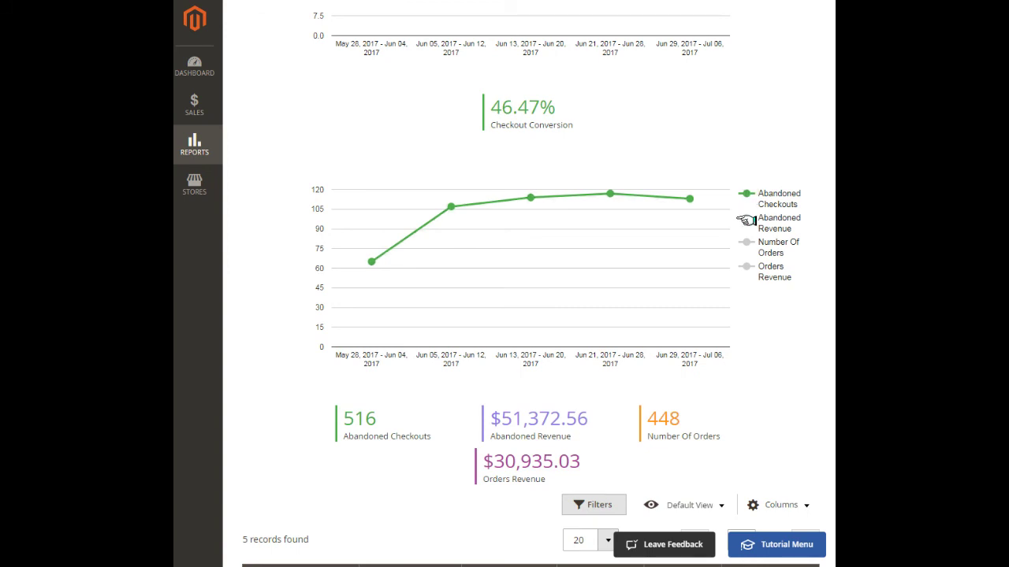
left_click(741, 221)
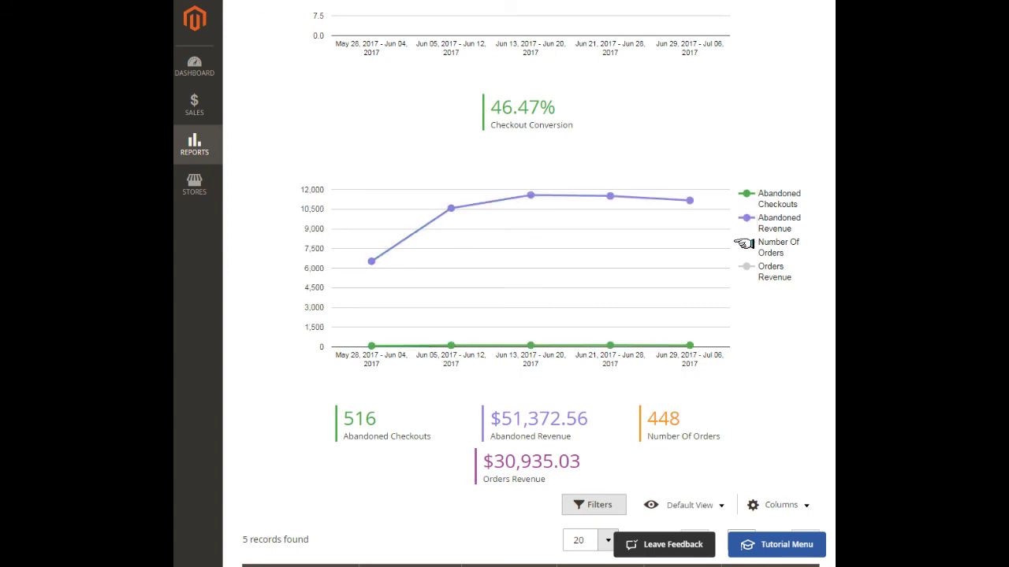
left_click(743, 244)
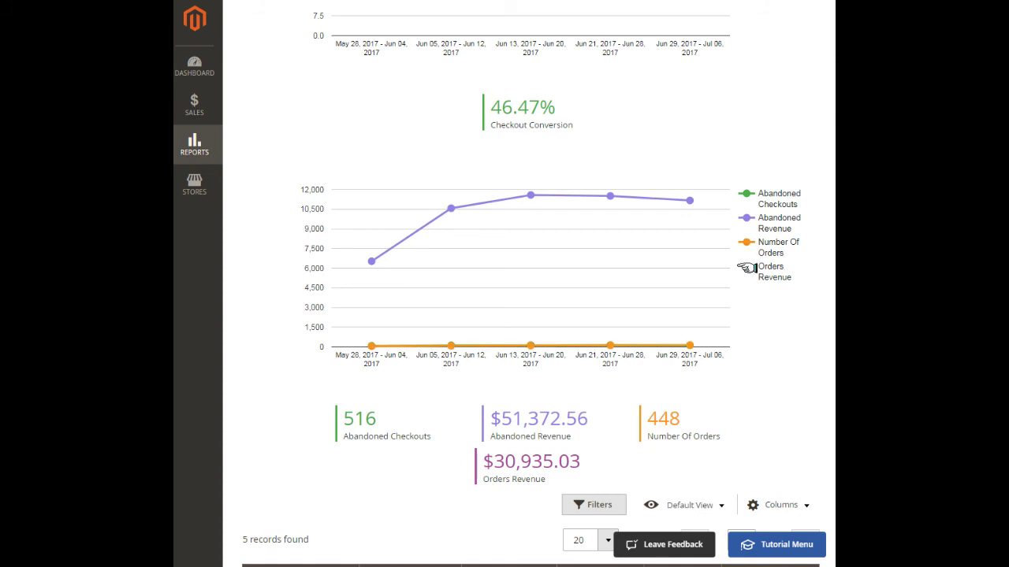
left_click(745, 268)
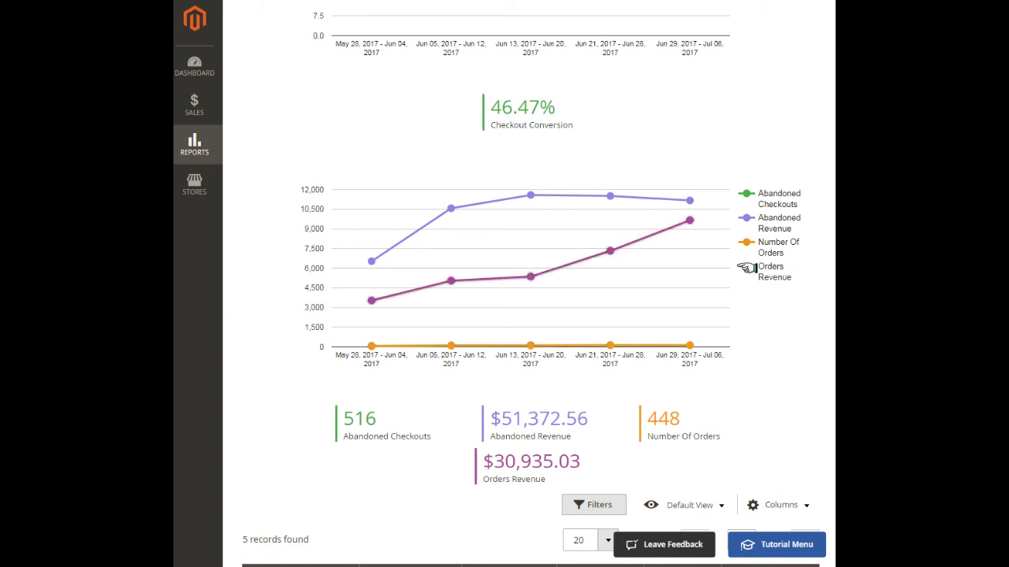
left_click(745, 268)
left_click(746, 244)
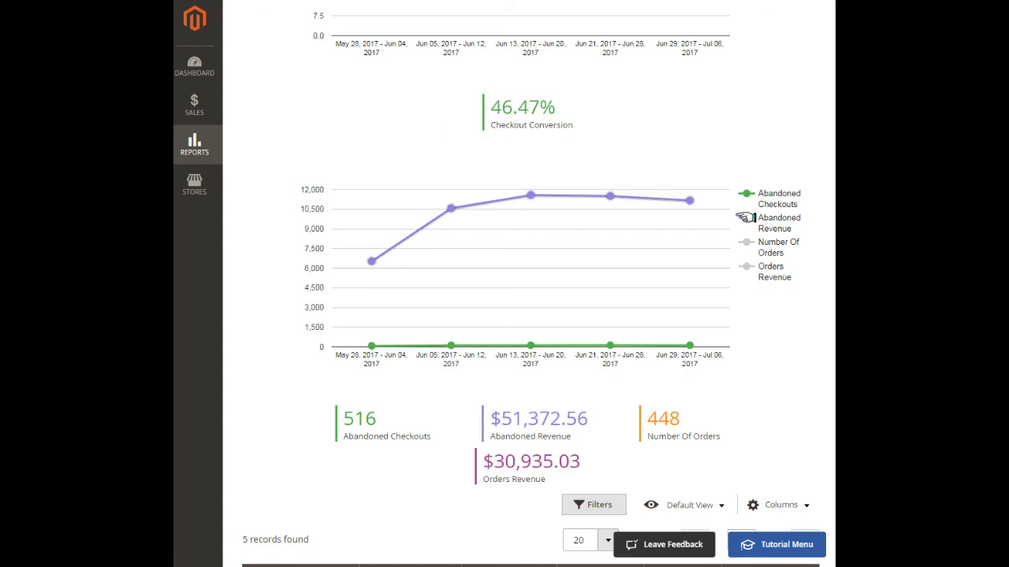
left_click(743, 218)
scroll(834, 256, "down", 4)
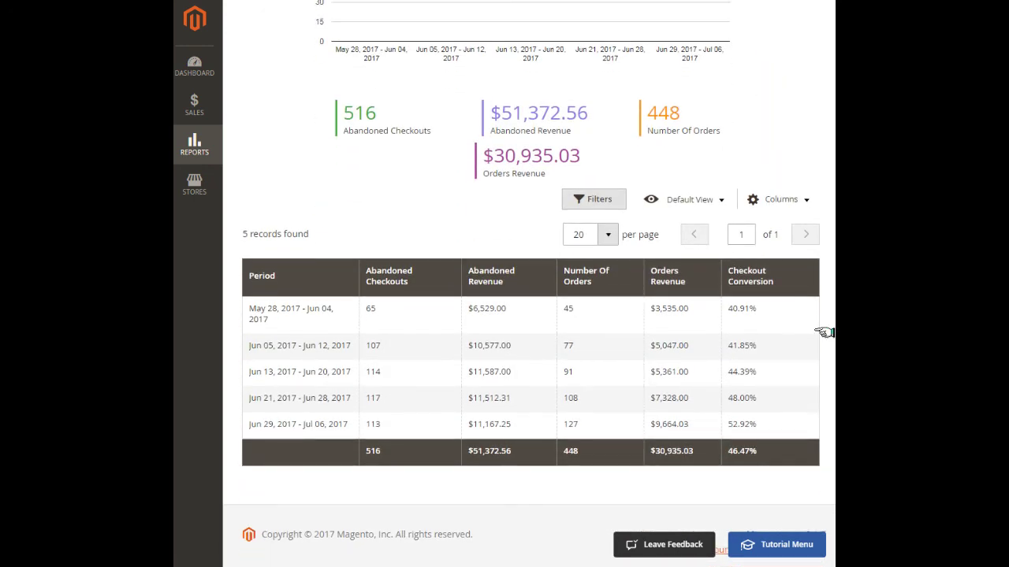
left_click(595, 199)
left_click(594, 200)
scroll(834, 327, "up", 15)
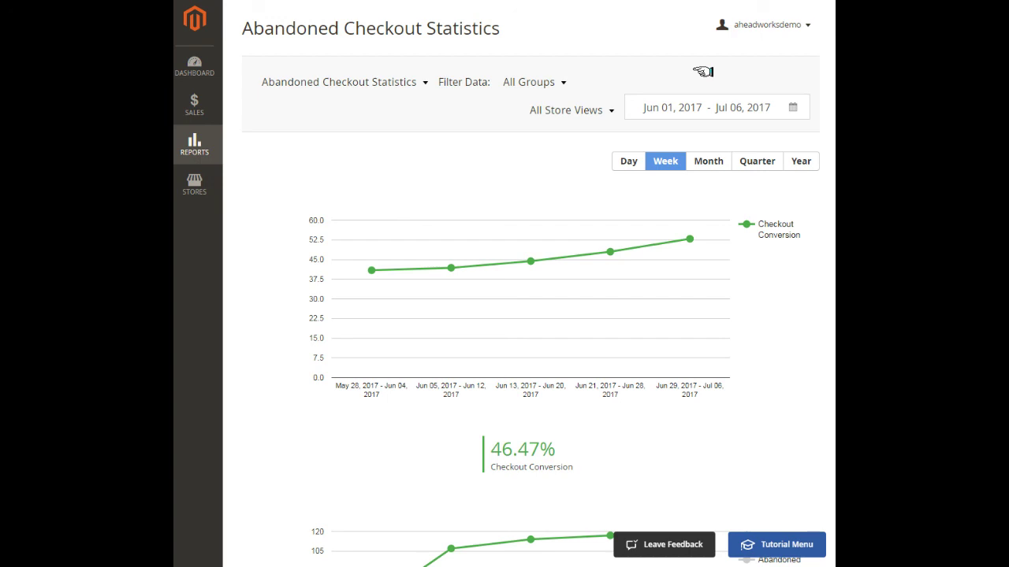
mouse_move(607, 252)
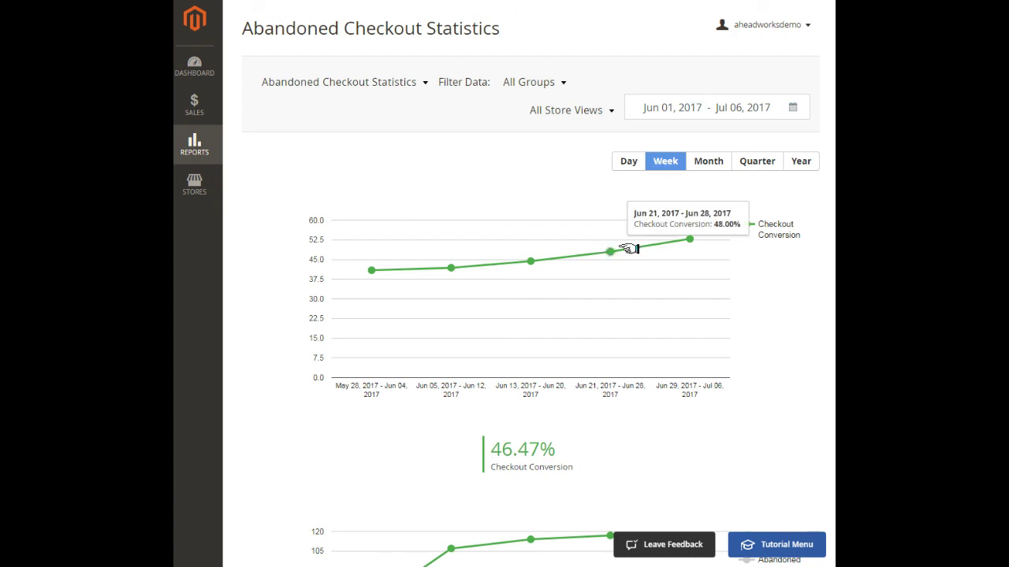
mouse_move(690, 240)
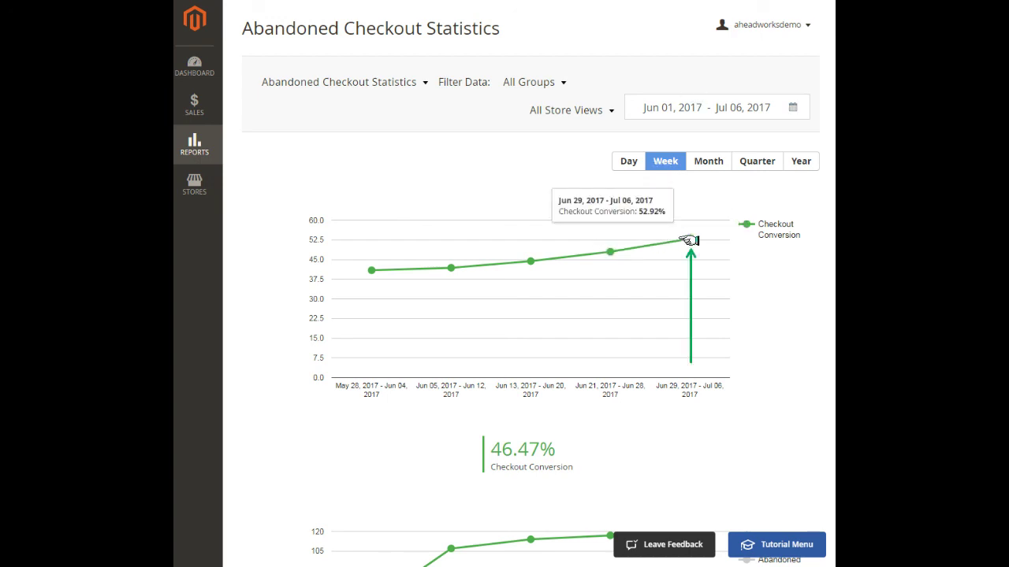